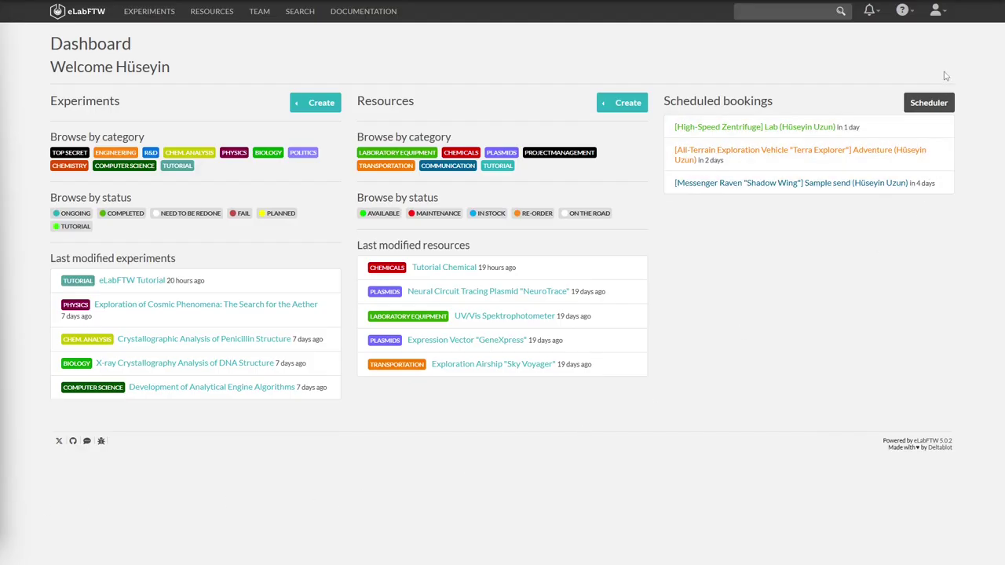
Step: Open the Admin panel and go to the team's Announcement setting
click(939, 12)
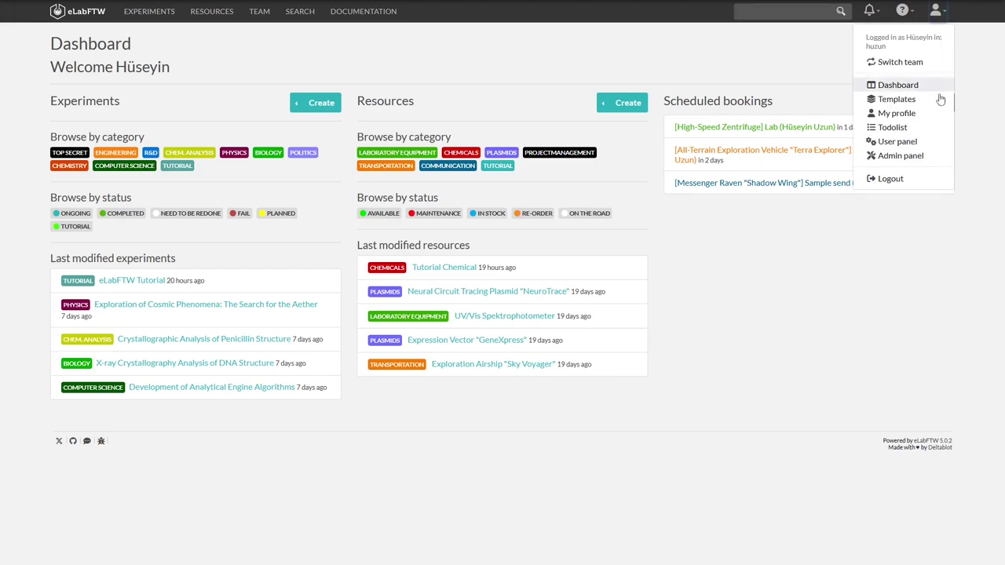
click(933, 158)
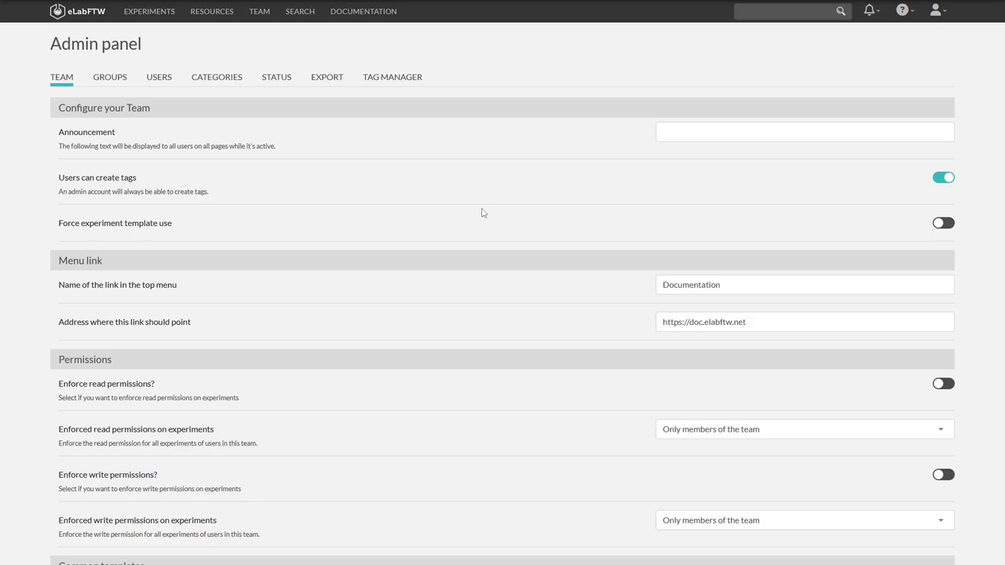
click(727, 131)
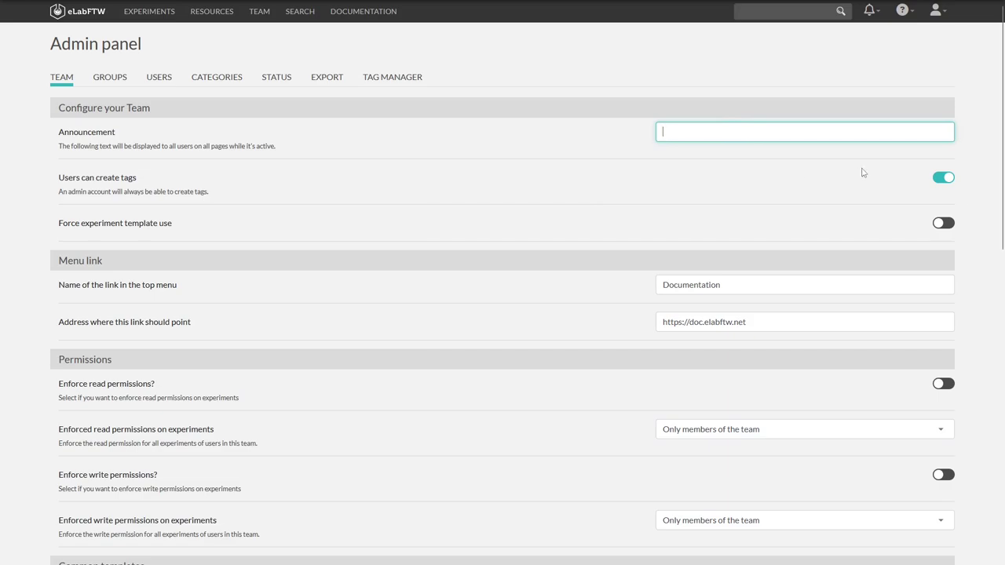
Step: Disable the team setting that lets users create tags and enable it again
click(945, 180)
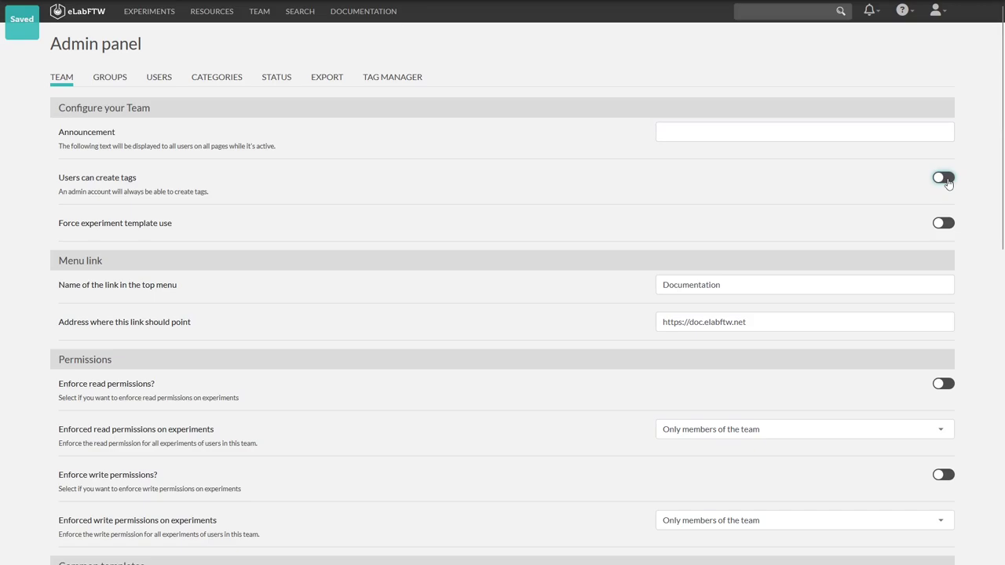
click(946, 180)
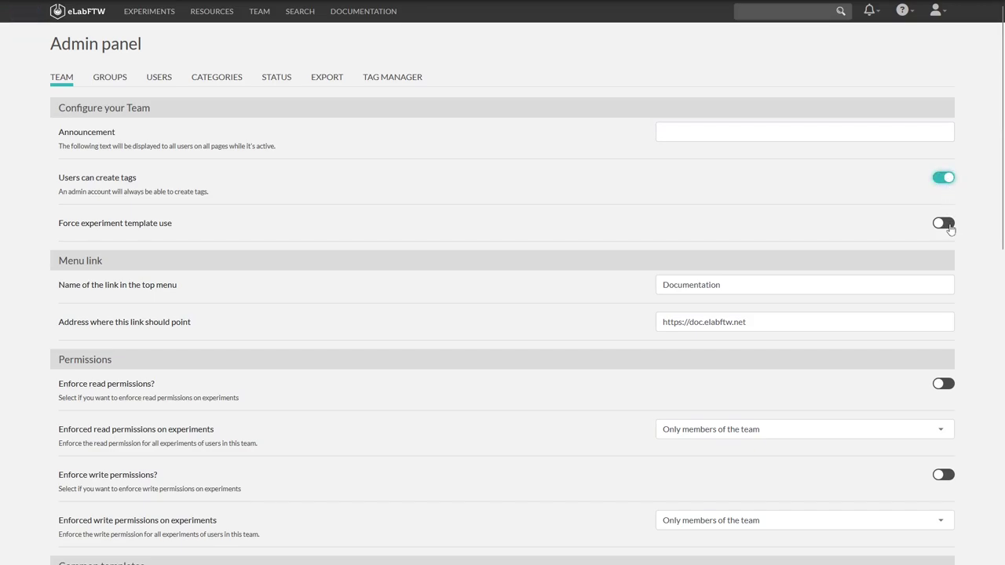
Step: Examine the team's menu link, enforced permissions and common experiment template settings
scroll(906, 265, down, 1)
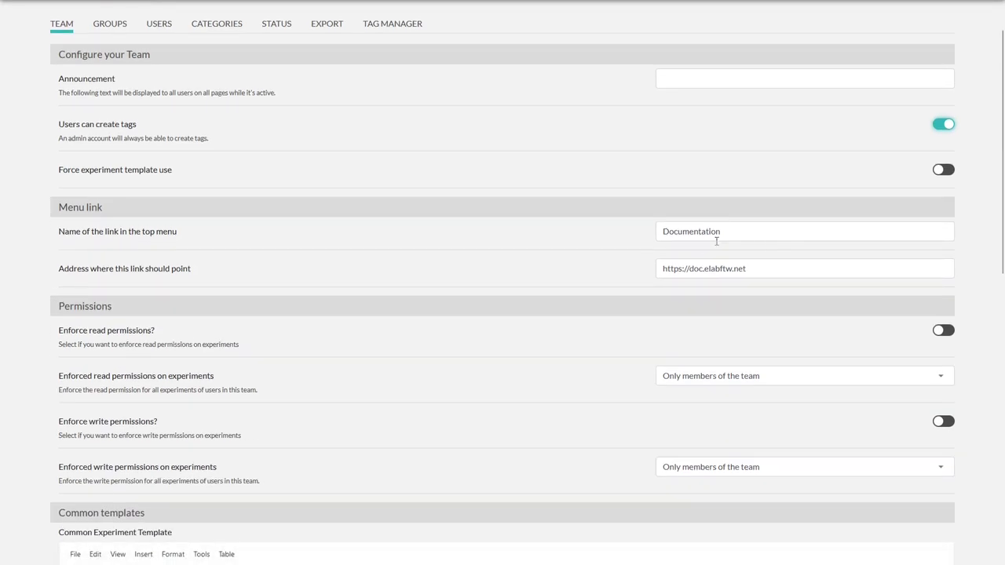
scroll(783, 240, down, 2)
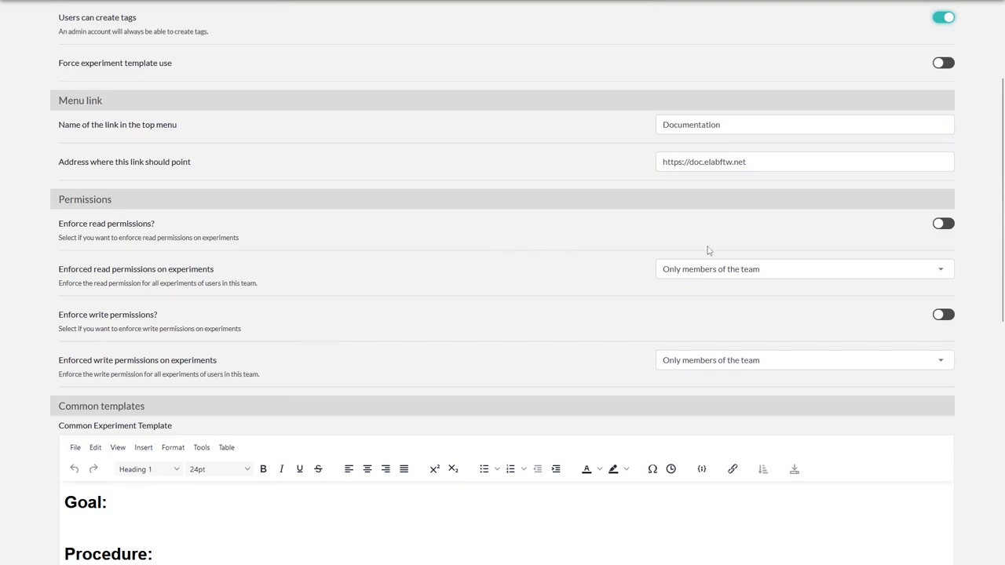
scroll(778, 246, down, 4)
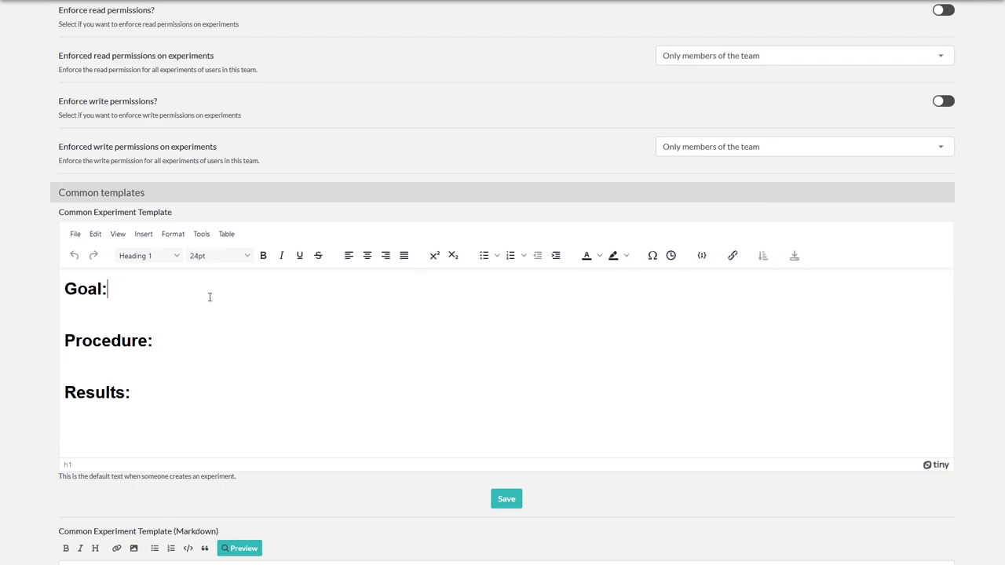
scroll(210, 297, up, 6)
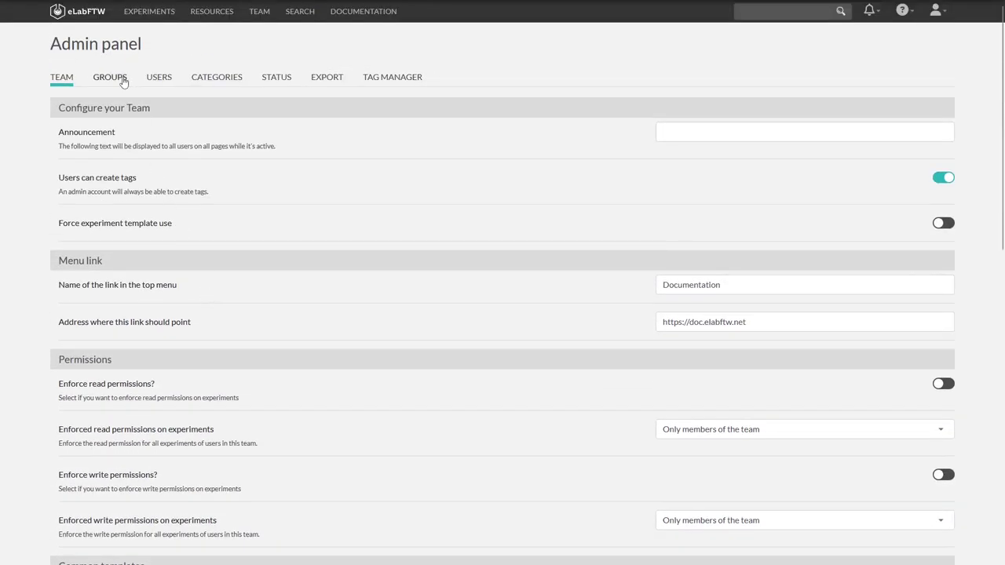
Step: Examine the team's group creation and member fields, and open the user account management
click(123, 81)
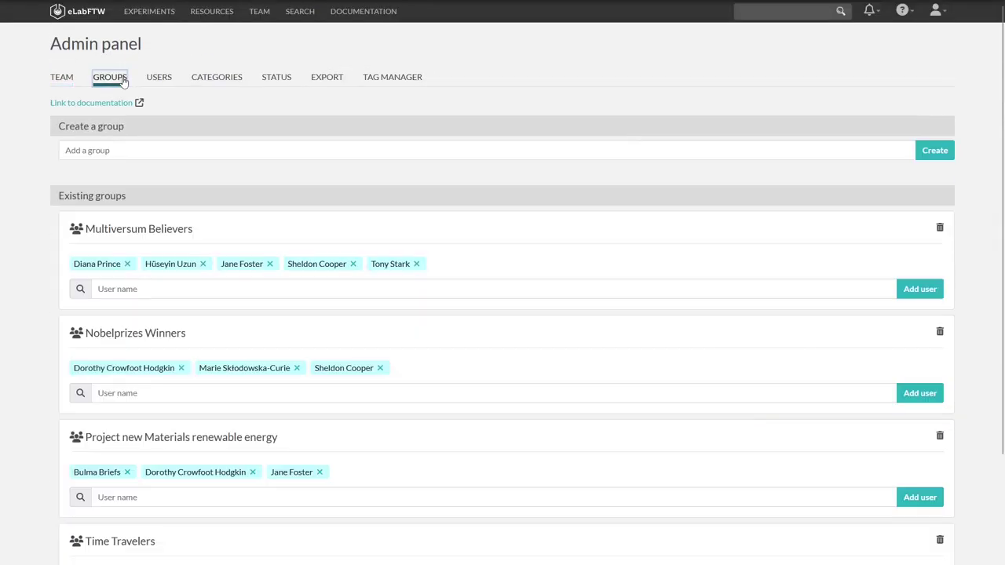
click(355, 148)
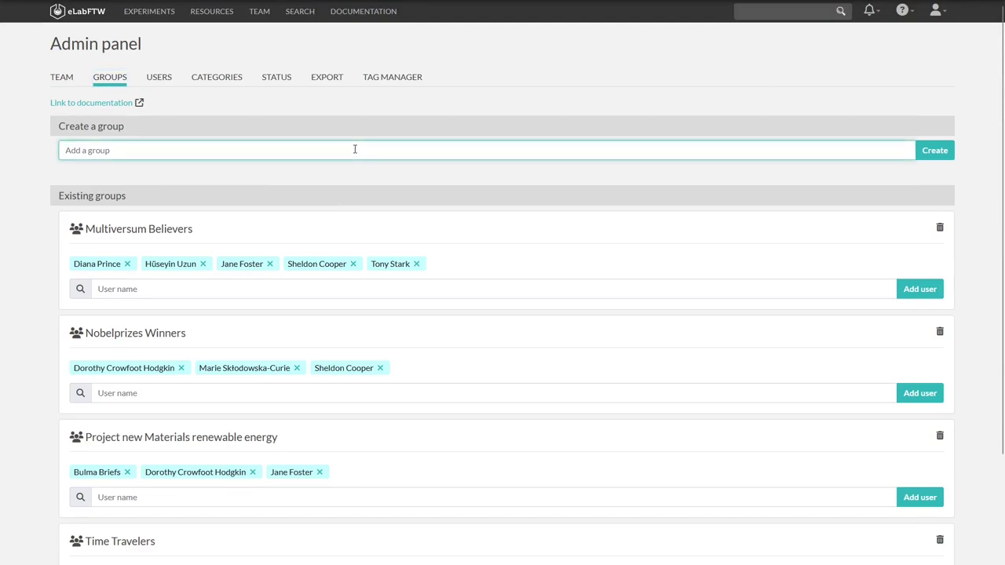
click(251, 291)
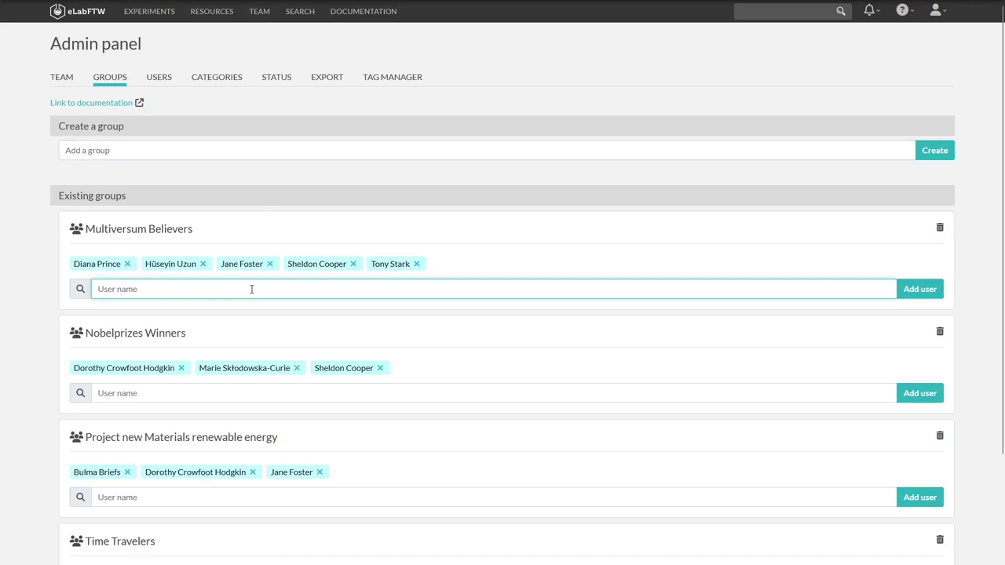
click(166, 80)
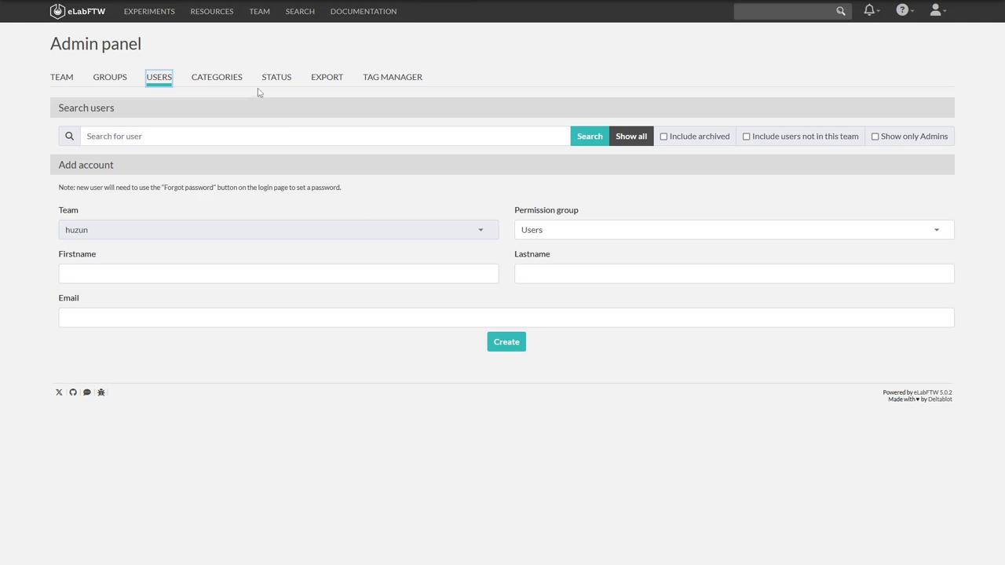
Step: Create a new experiments category named Admin in the team's category settings
click(233, 80)
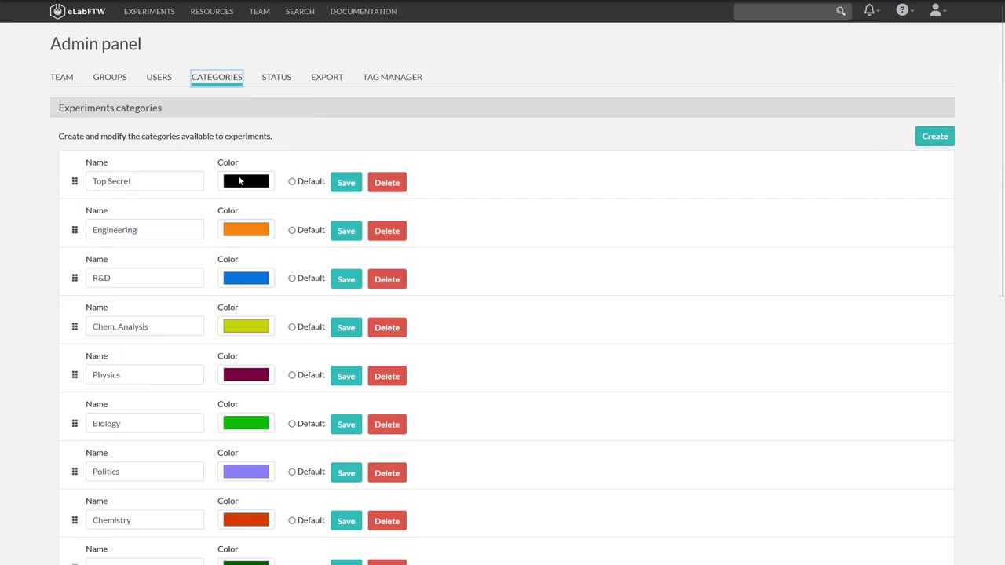
scroll(583, 274, down, 6)
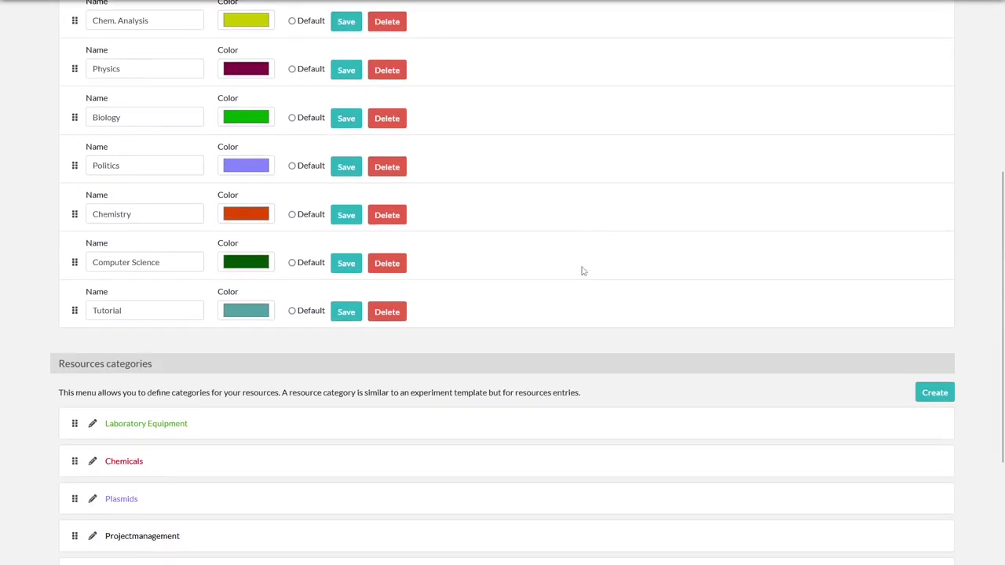
scroll(621, 263, up, 6)
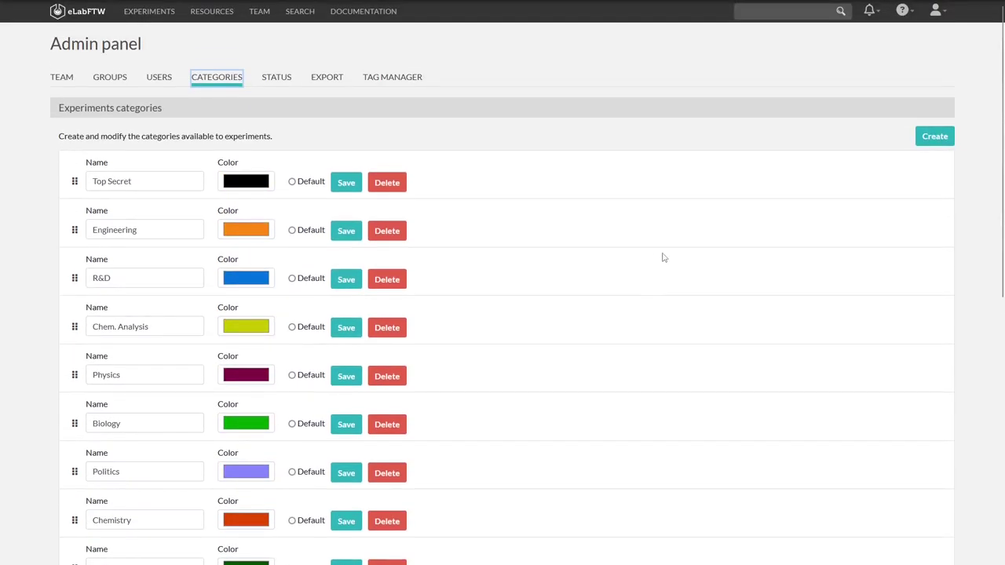
click(926, 145)
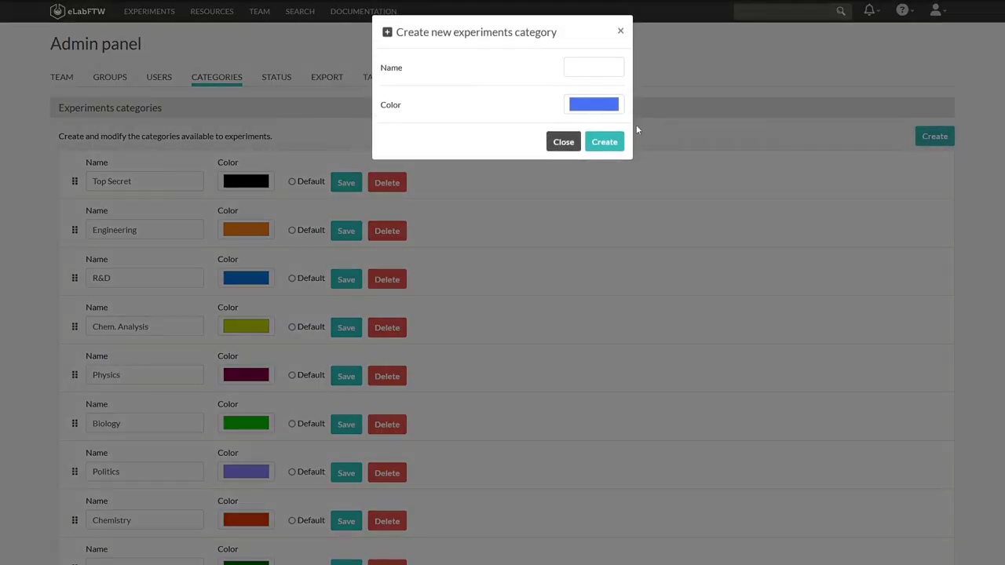
click(578, 70)
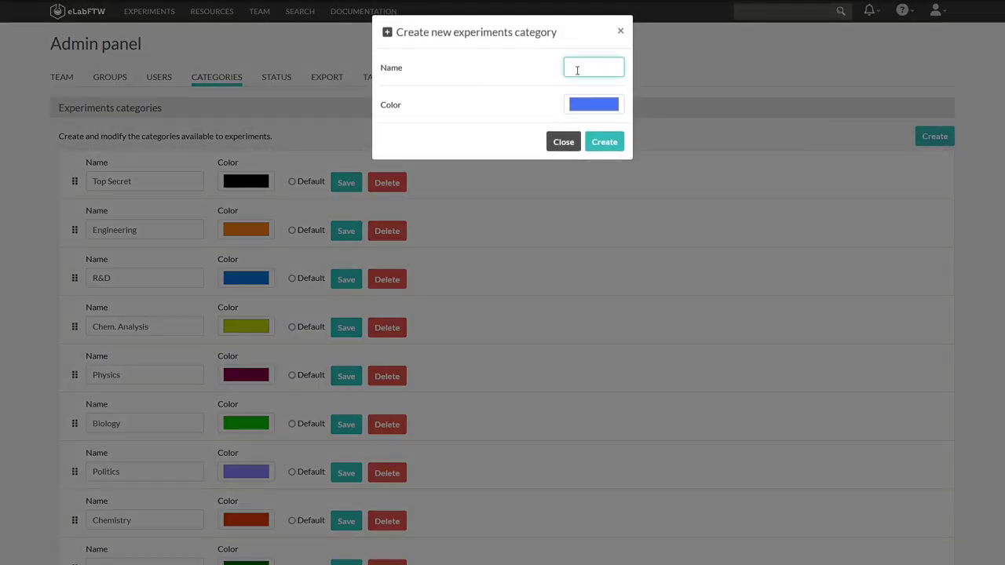
text(Admin)
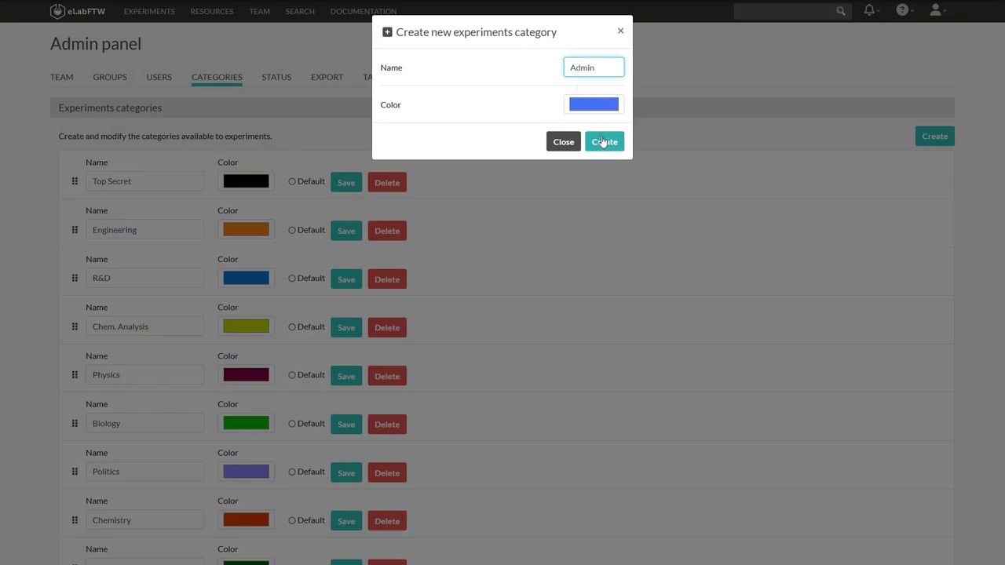
click(603, 142)
Step: Create a new resources category with the template title Admin
scroll(521, 194, down, 1)
scroll(522, 194, down, 3)
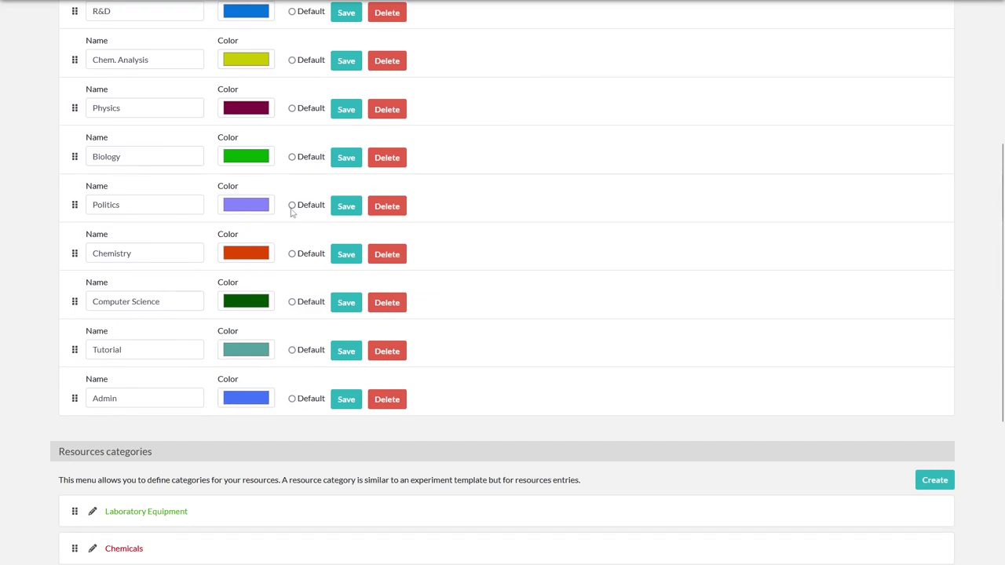
scroll(294, 203, up, 2)
scroll(294, 202, down, 3)
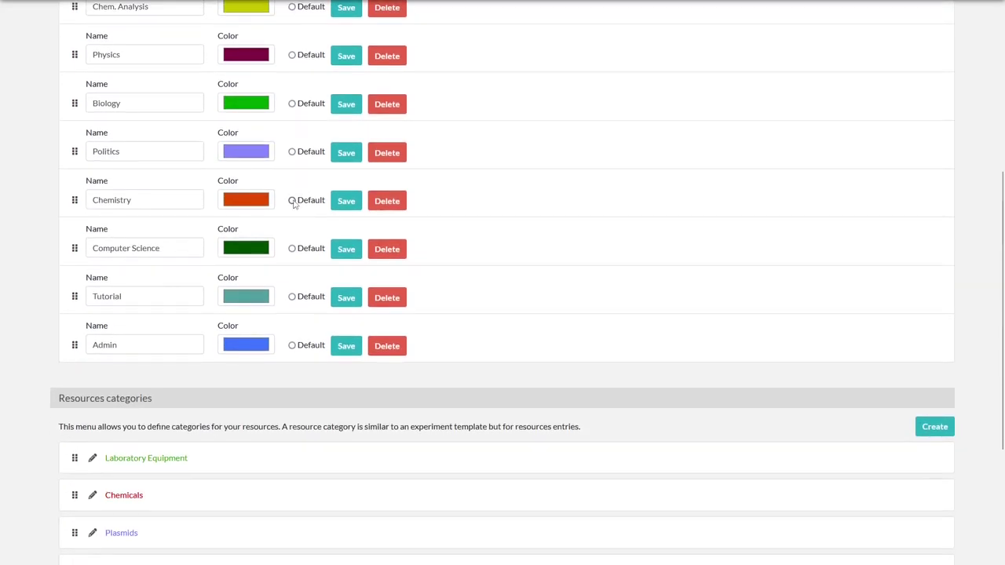
scroll(285, 267, up, 1)
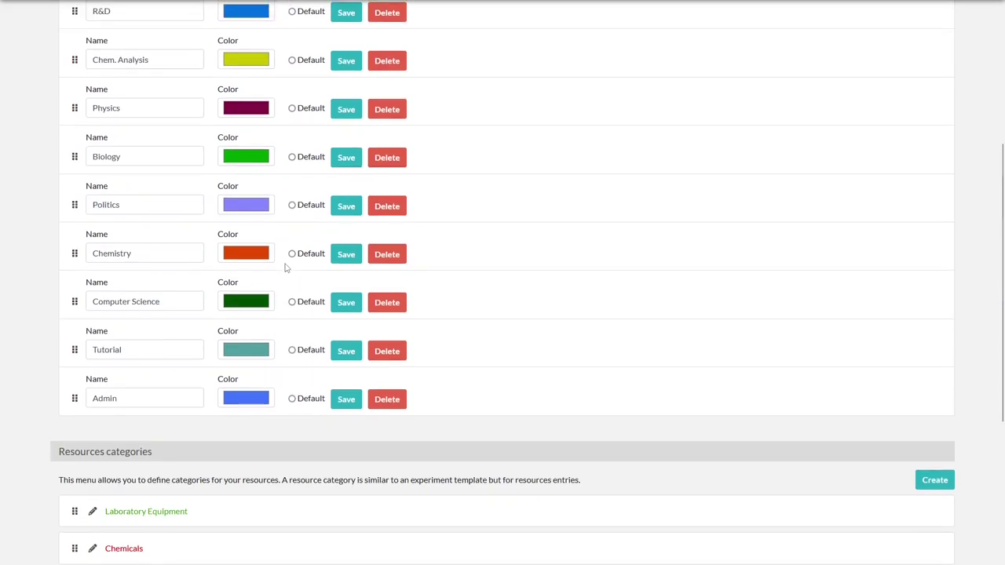
scroll(287, 312, down, 4)
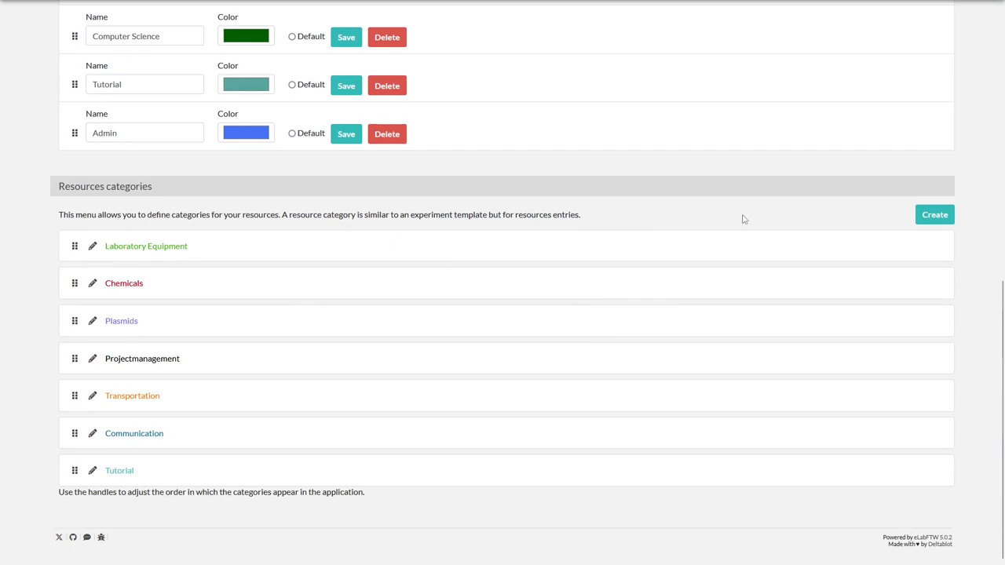
click(932, 215)
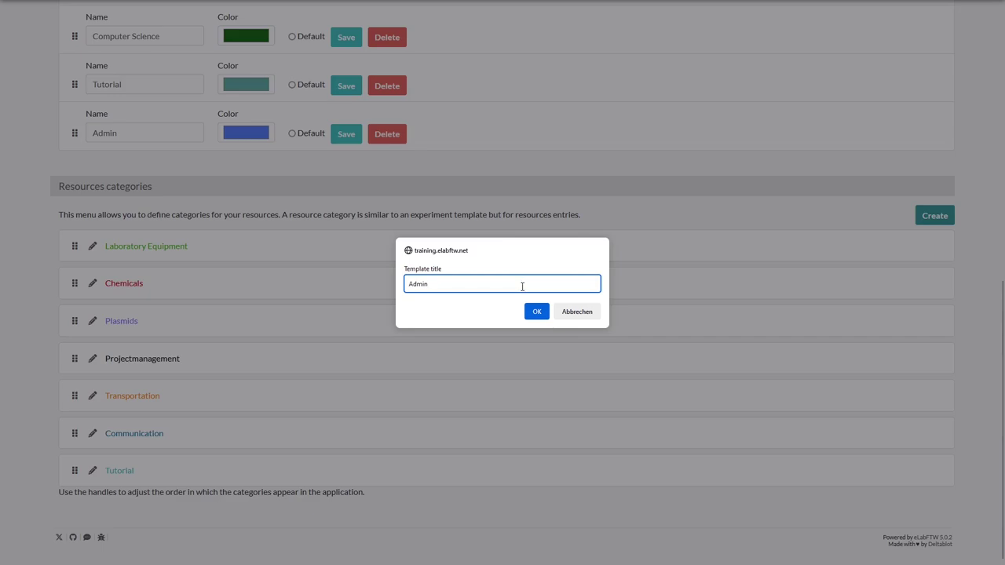
text(Admin)
click(537, 312)
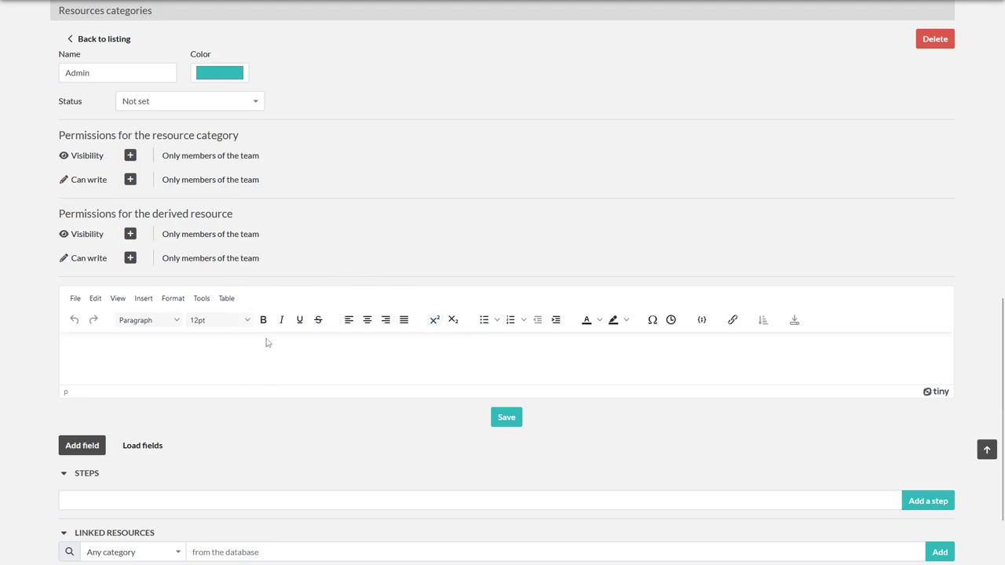
Step: Examine the permission and content settings of the Admin resource category and return to the category listing
scroll(265, 343, down, 2)
scroll(265, 343, up, 3)
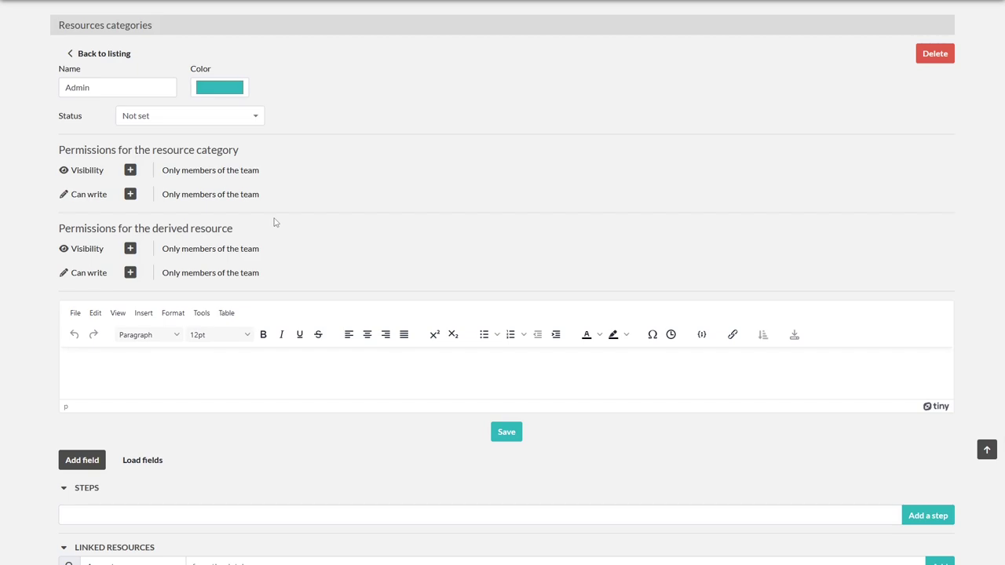
click(87, 55)
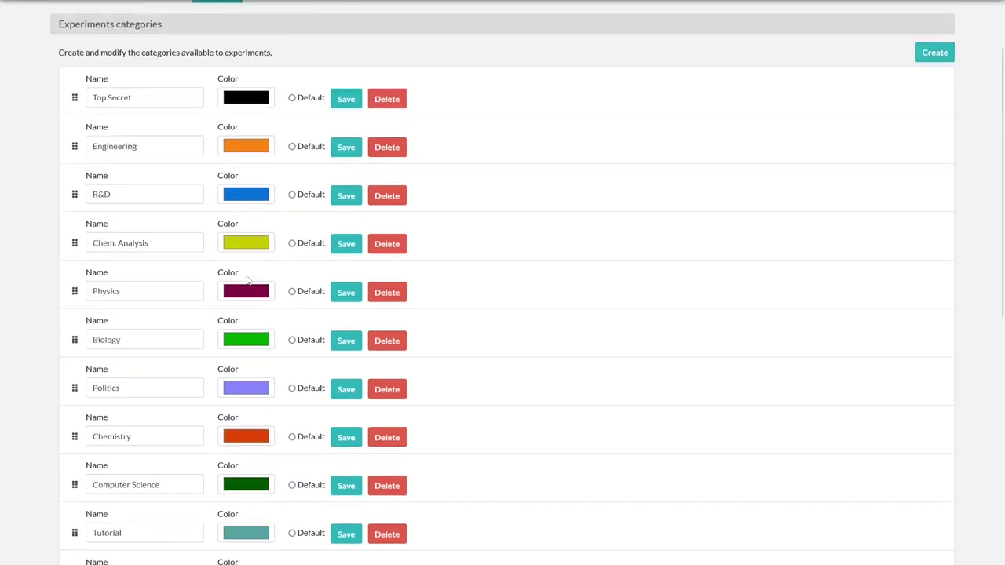
Step: Open the Chemicals resource category for editing and examine its permissions and template text
scroll(247, 279, down, 6)
click(94, 249)
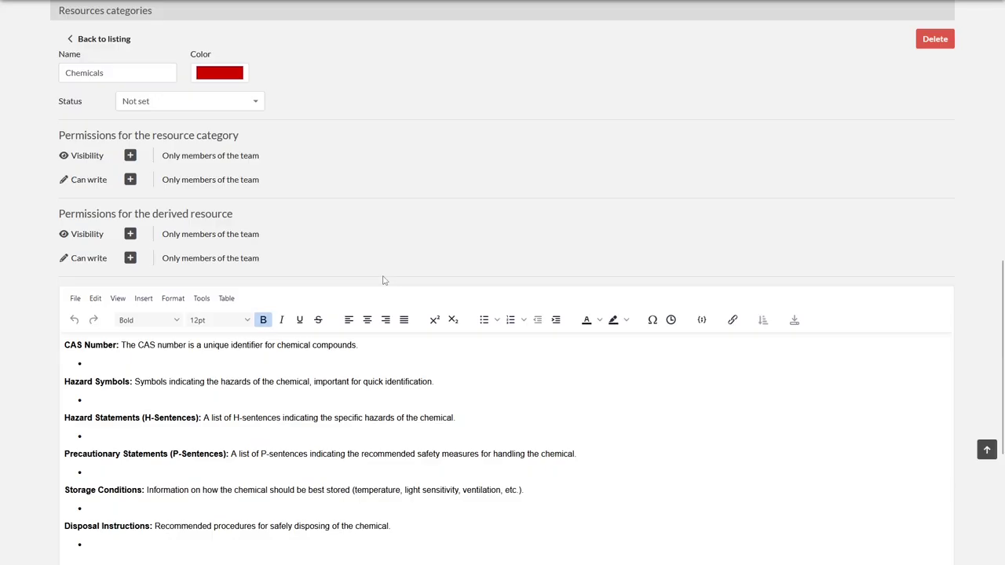
scroll(384, 280, down, 1)
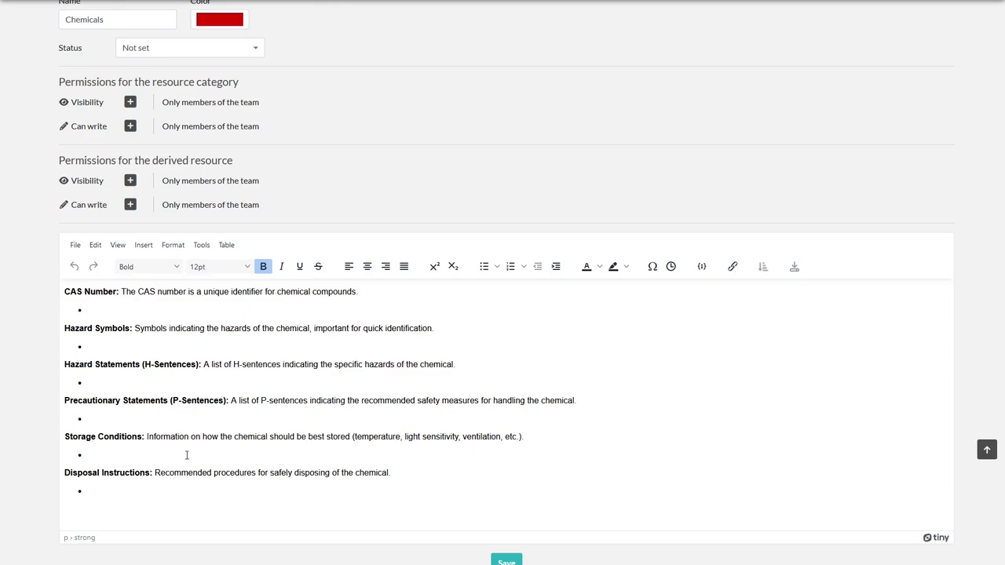
scroll(251, 443, up, 1)
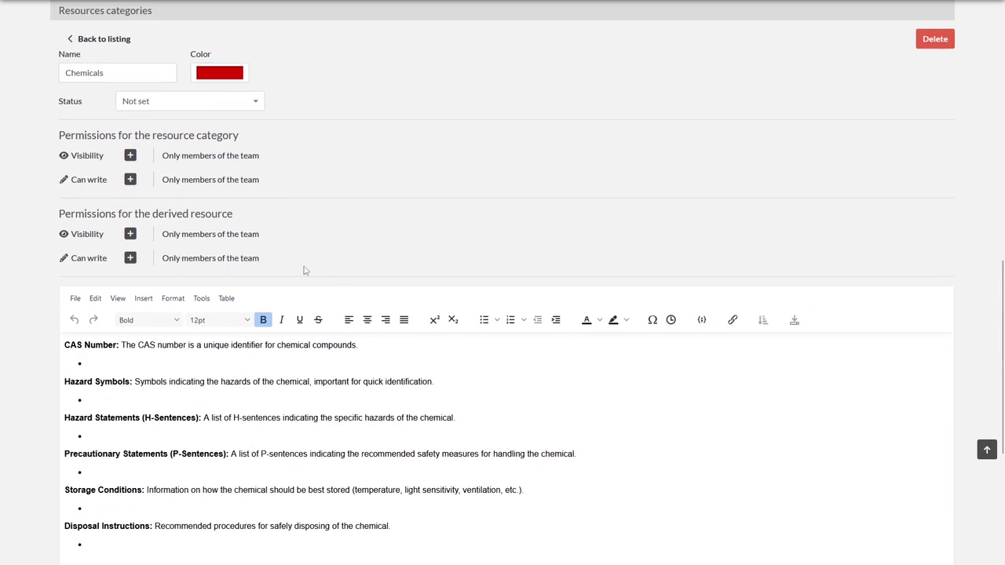
Step: Leave the Chemicals category and examine the statuses defined for the team's experiments and resources
scroll(314, 270, up, 10)
scroll(318, 268, up, 1)
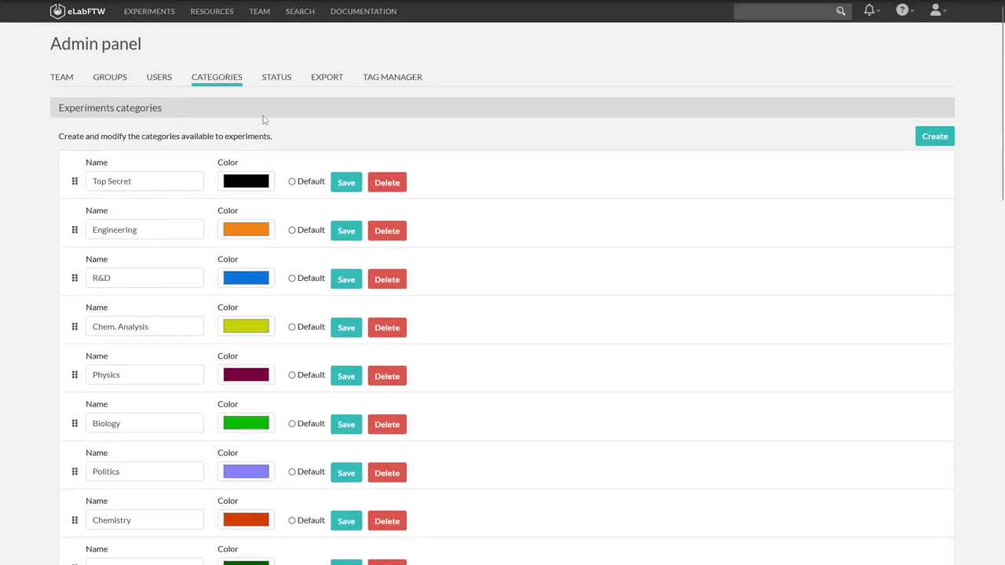
click(279, 79)
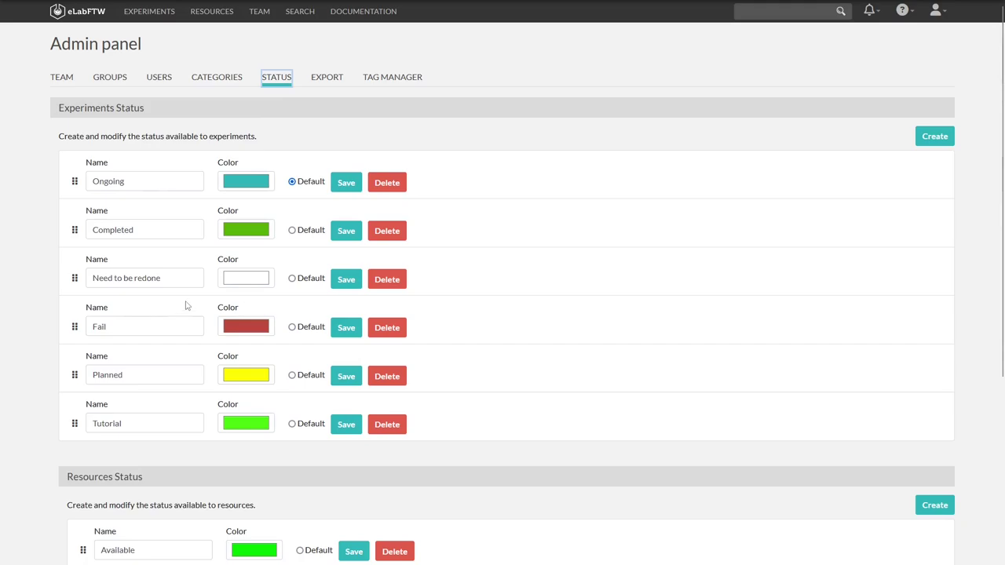
scroll(187, 306, down, 2)
scroll(187, 363, down, 1)
scroll(177, 392, up, 4)
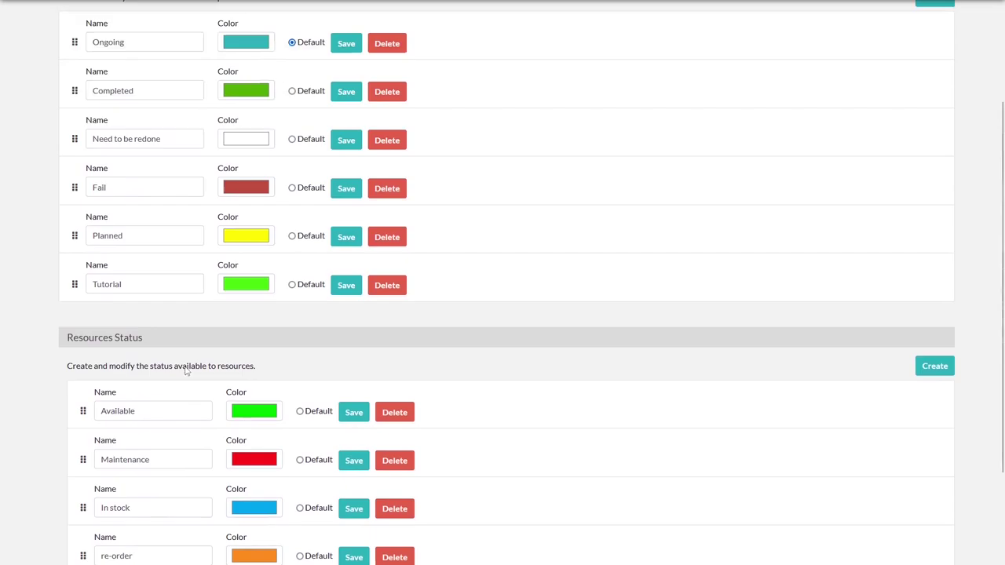
Step: View the name and color fields for creating a new experiments status, and close the form without creating one
click(934, 138)
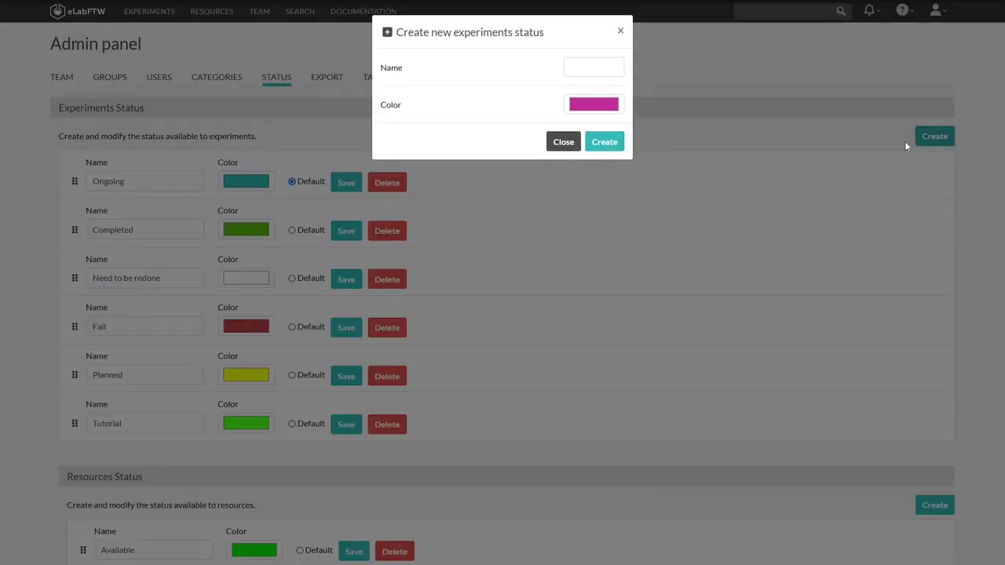
click(590, 73)
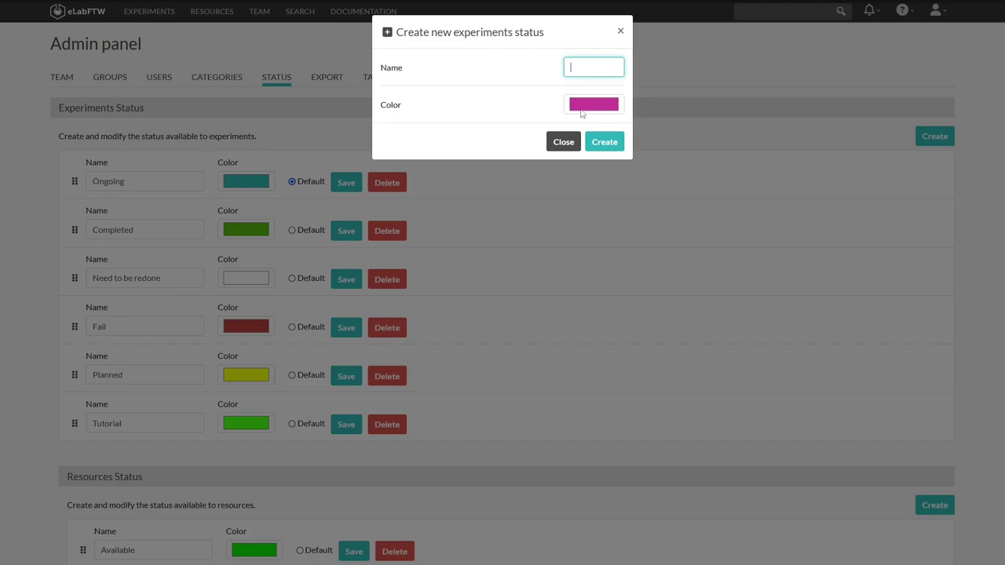
click(571, 141)
Step: View the form for creating a new resources status and close it without creating one
scroll(709, 217, down, 4)
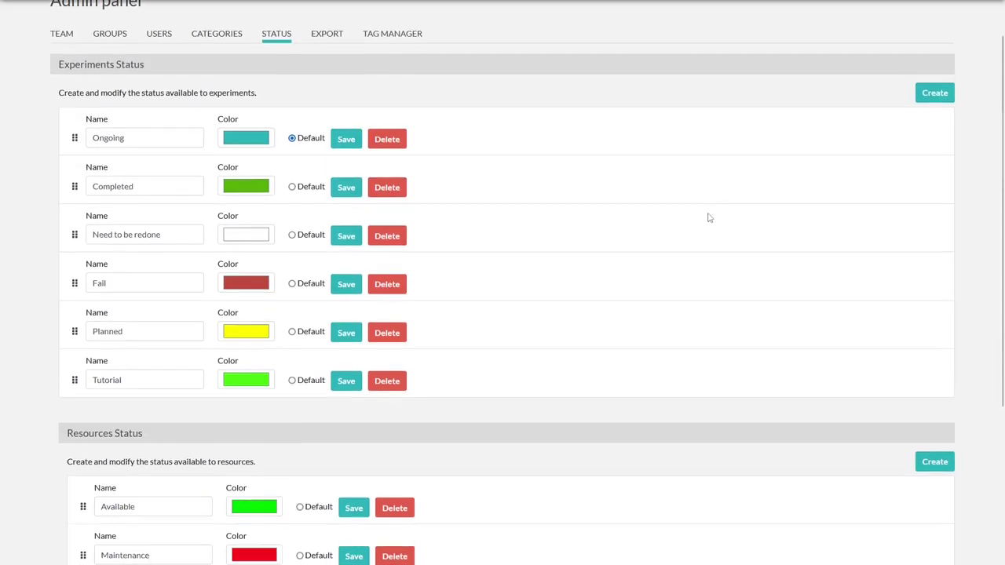
click(935, 242)
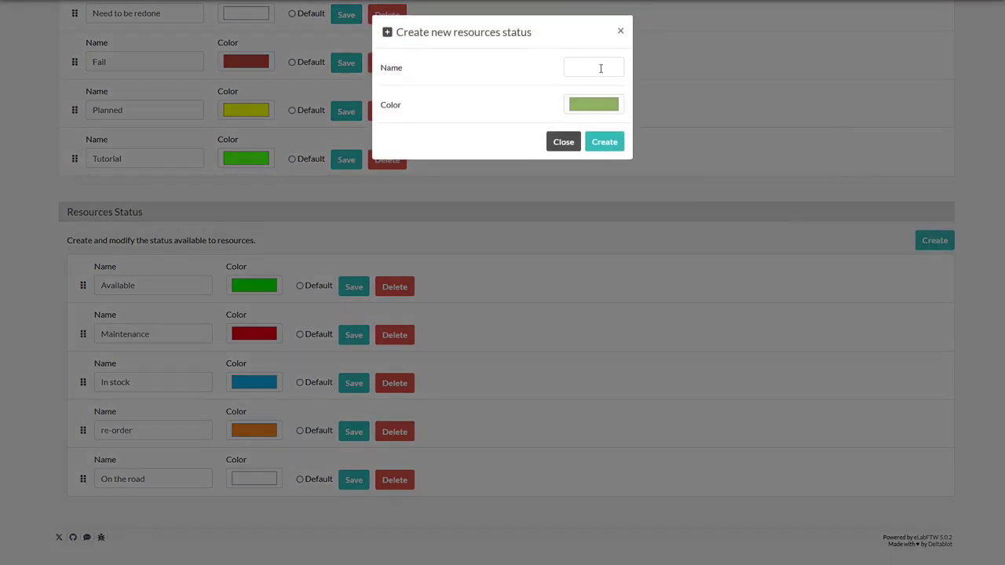
click(620, 33)
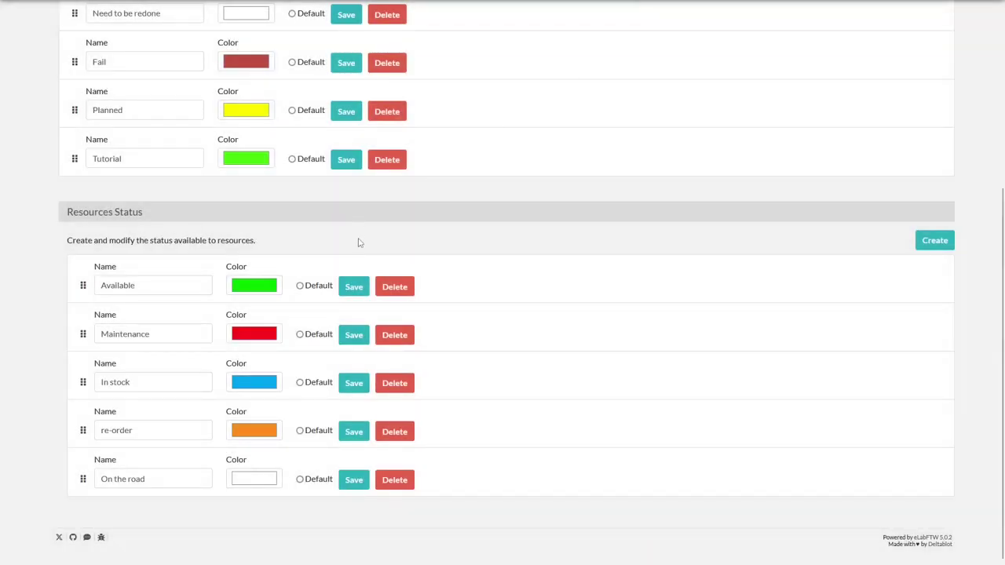
Step: Examine the available categories and file formats for exporting database items in the team's export settings
scroll(358, 243, up, 4)
click(326, 77)
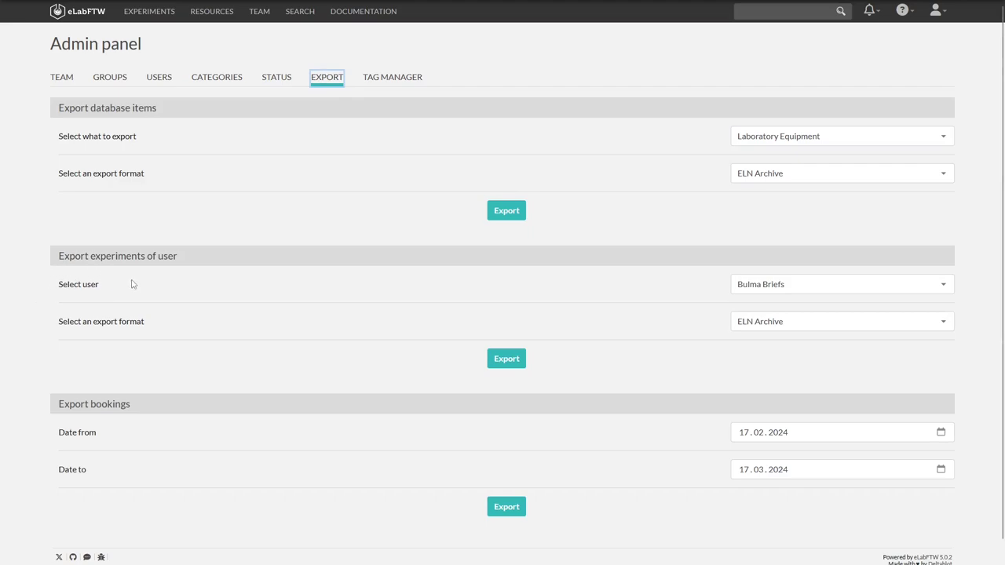
click(797, 141)
click(684, 233)
click(783, 175)
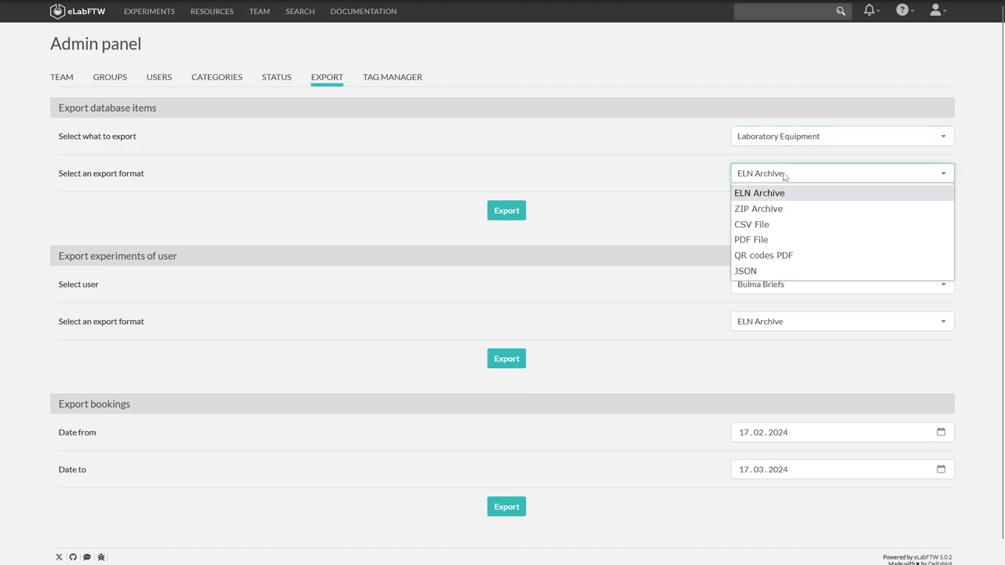
click(653, 222)
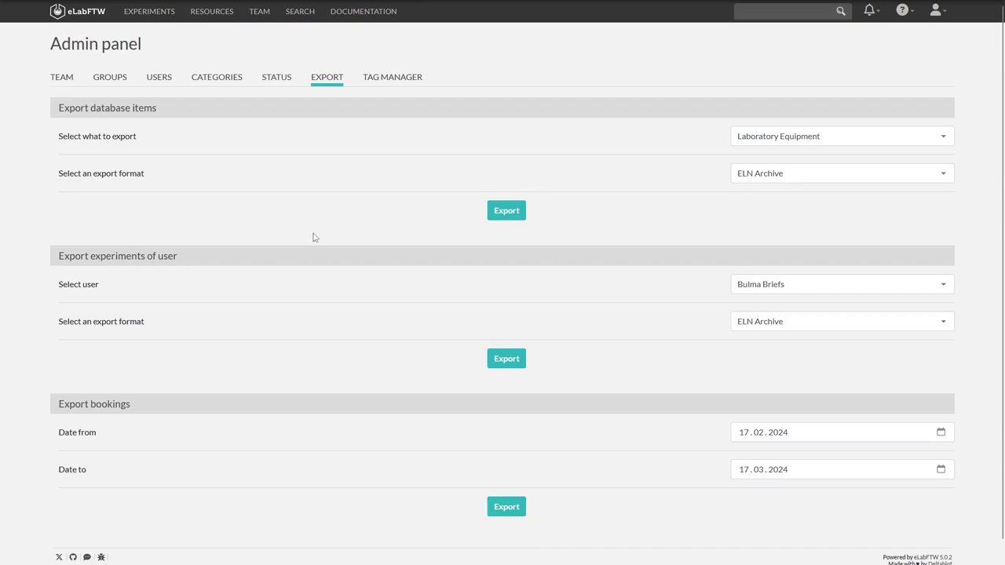
Step: Examine the selectable users and file formats for exporting a user's experiments
scroll(312, 237, down, 1)
click(821, 264)
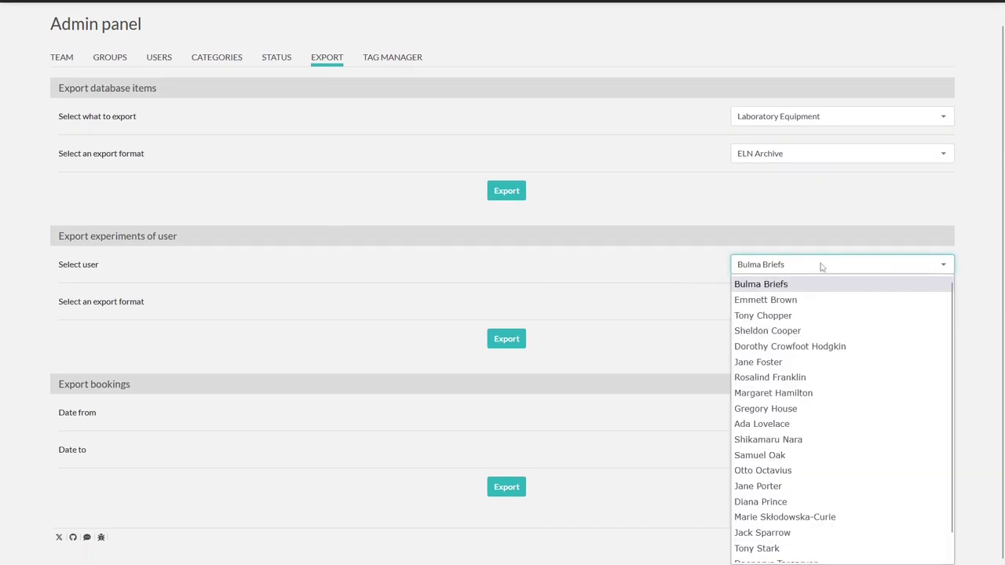
click(691, 330)
click(785, 303)
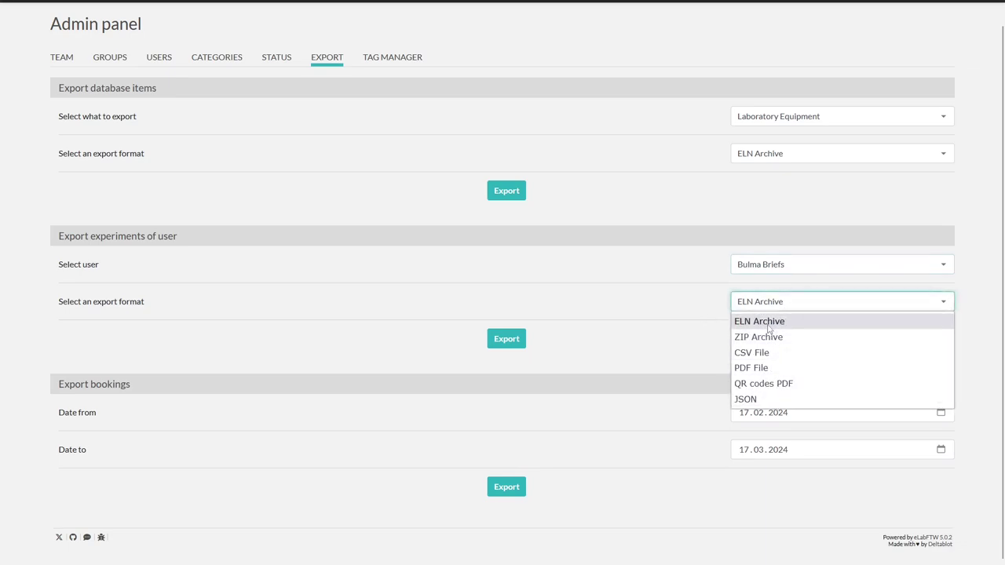
click(634, 321)
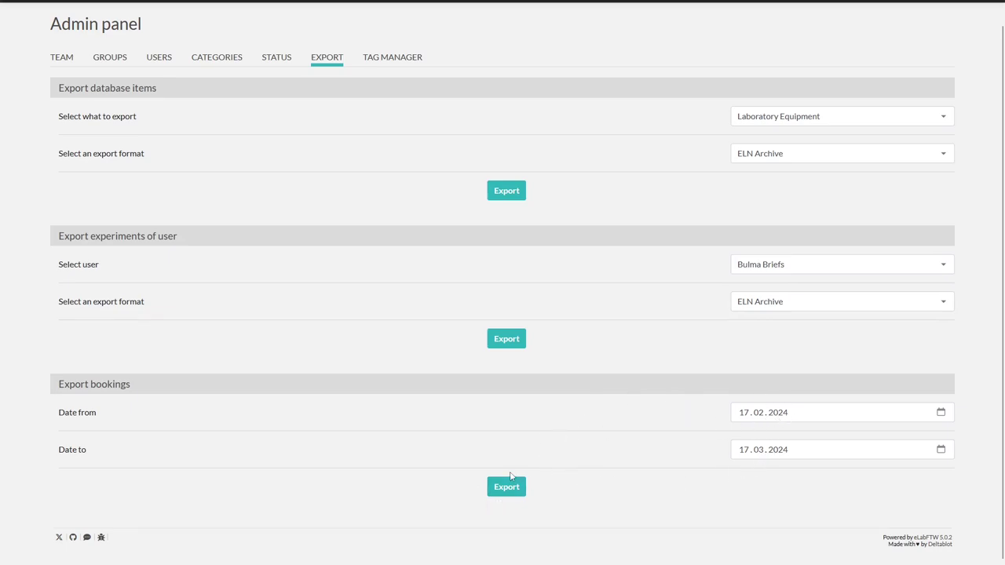
Step: View the team's tag management, including the entry for adding a tag, and open the tutorial tag for editing
scroll(438, 369, up, 1)
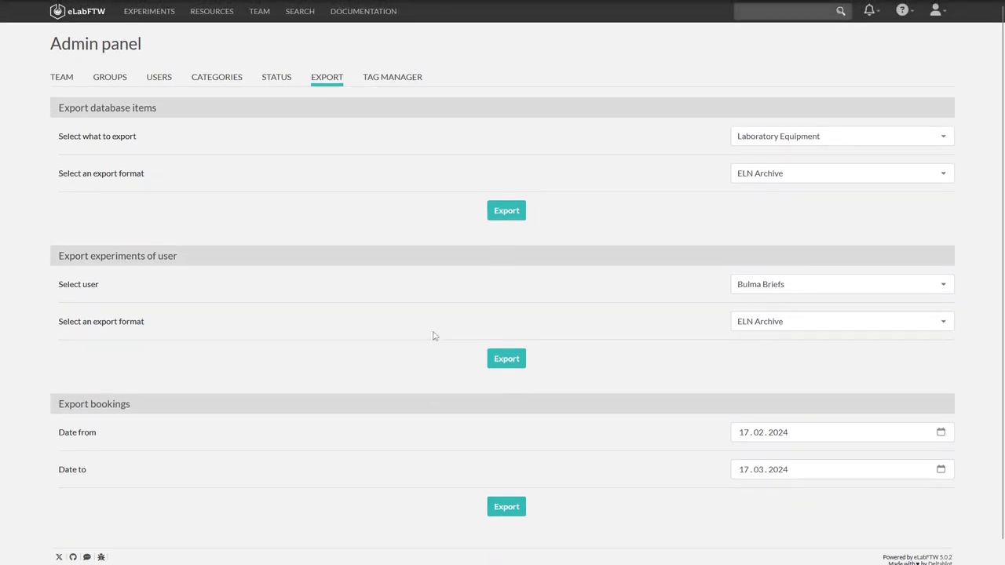
click(402, 79)
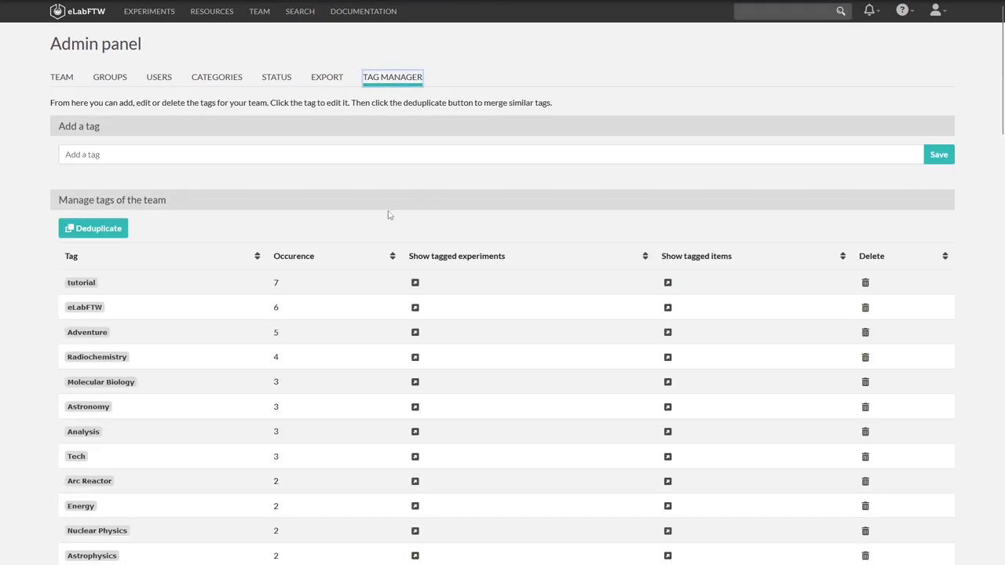
click(255, 161)
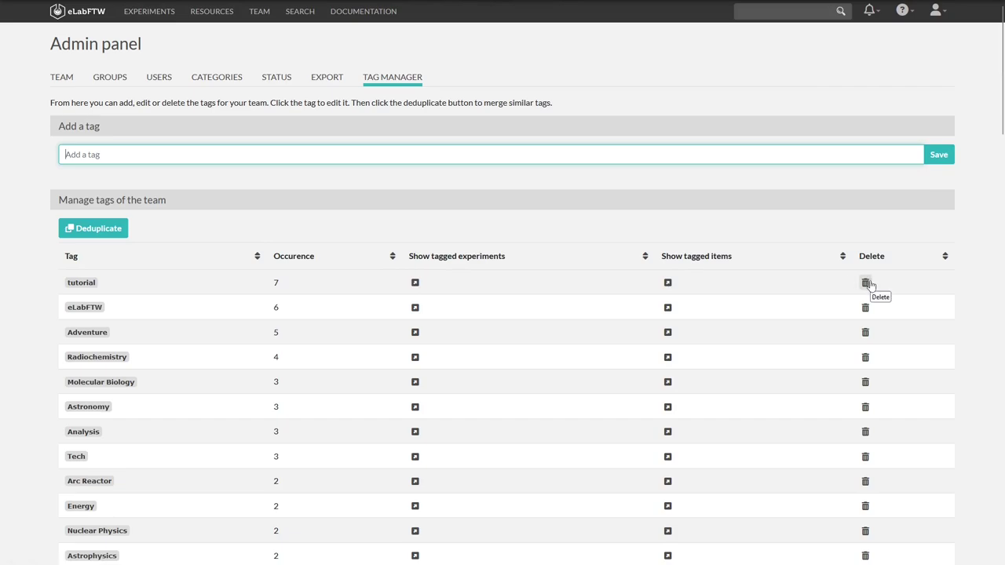
click(85, 282)
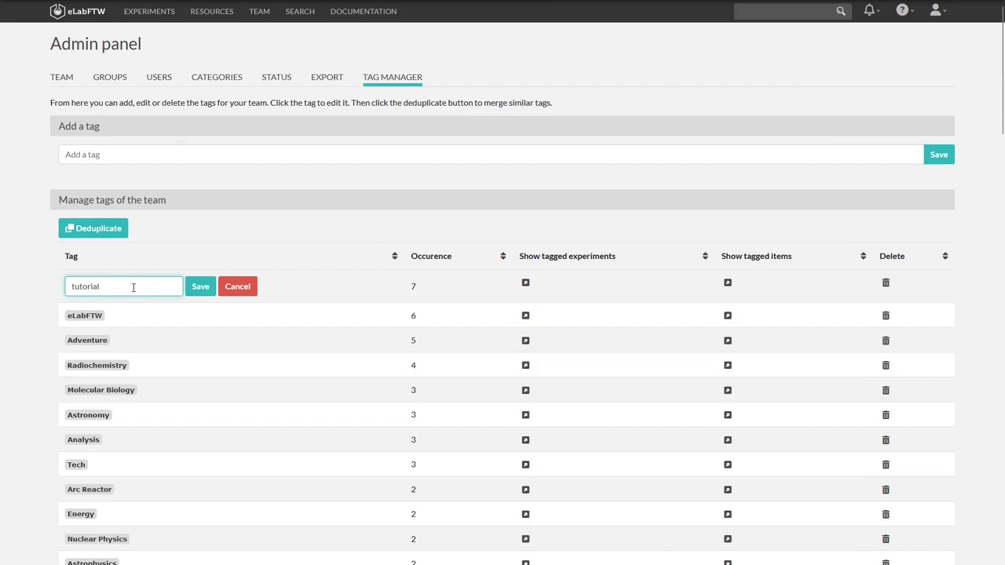